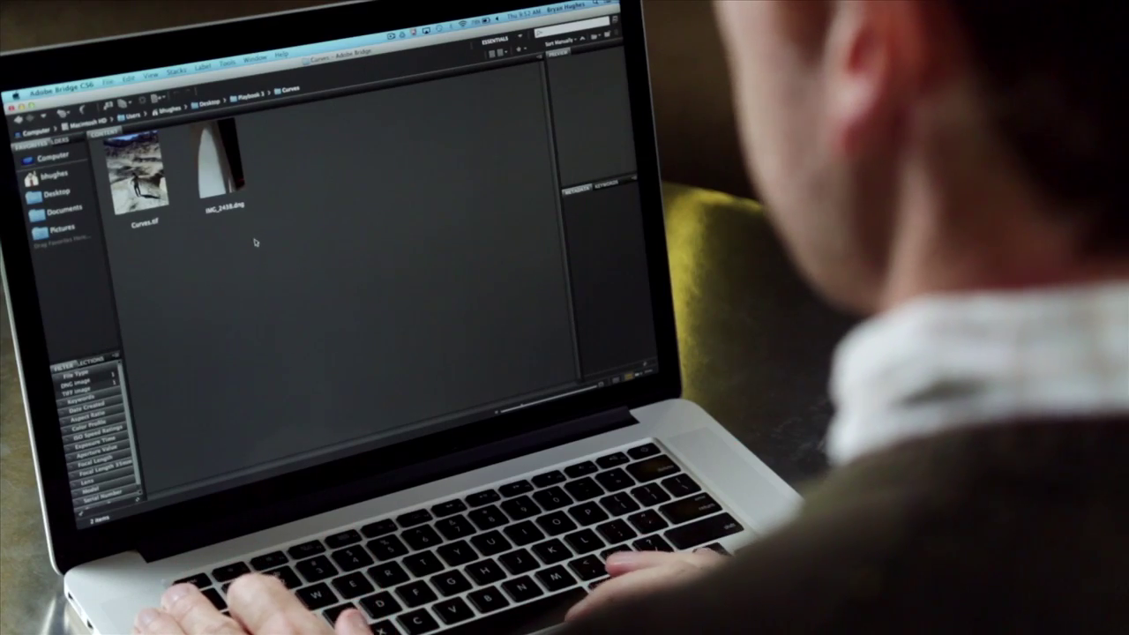
Open IMG_2438.dng in Camera Raw and show its Parametric Tone Curve.
{"action": "double_click", "coordinate": [218, 167]}
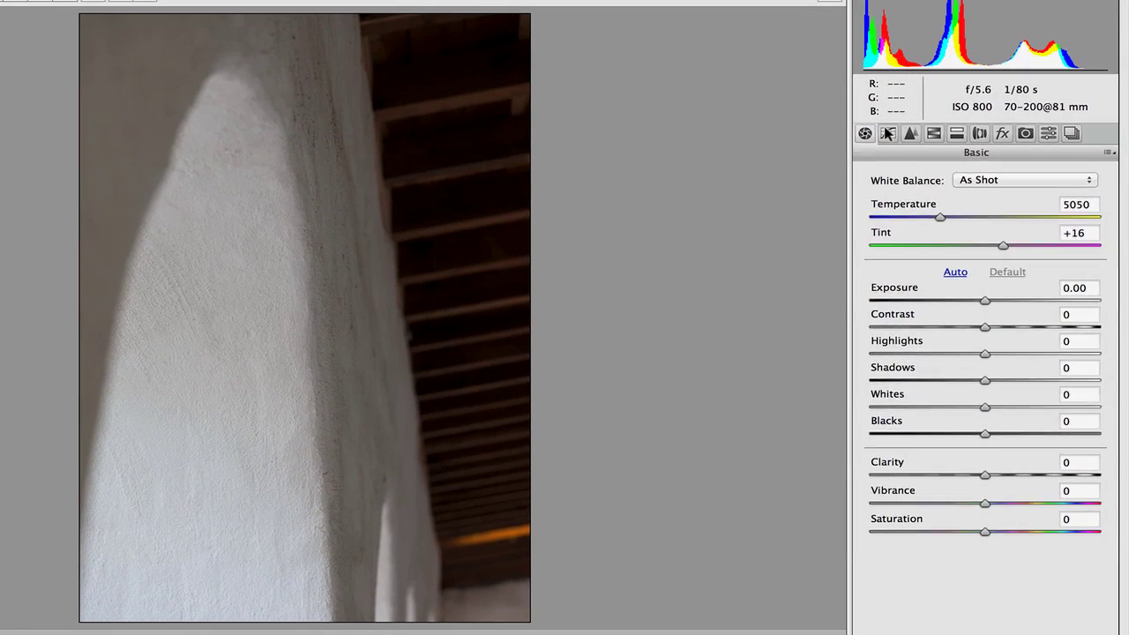
{"action": "left_click", "coordinate": [887, 132]}
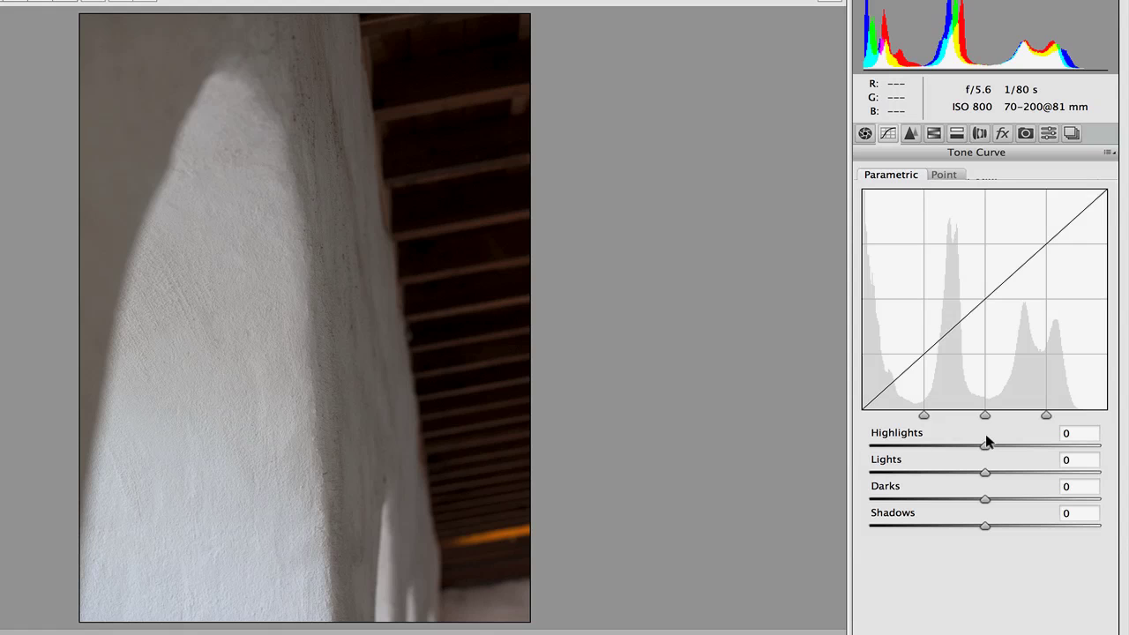
Set Shadows to -51, trying Highlights at +74 before resetting it to 0.
{"action": "left_click_drag", "start_coordinate": [979, 443], "coordinate": [1065, 443]}
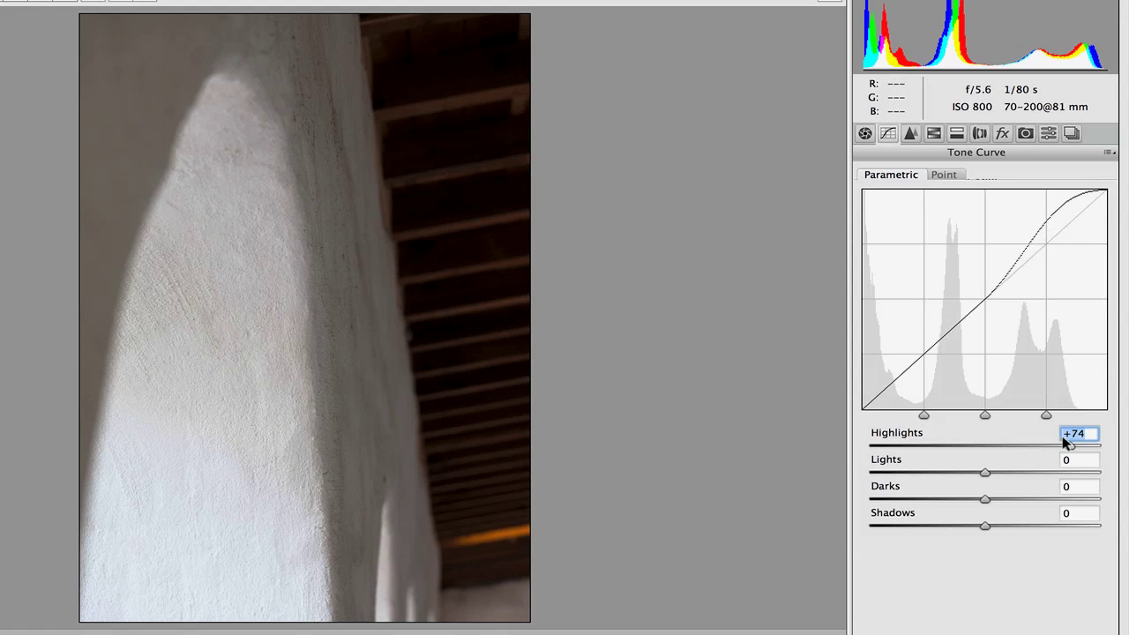
{"action": "left_click_drag", "start_coordinate": [979, 524], "coordinate": [922, 524]}
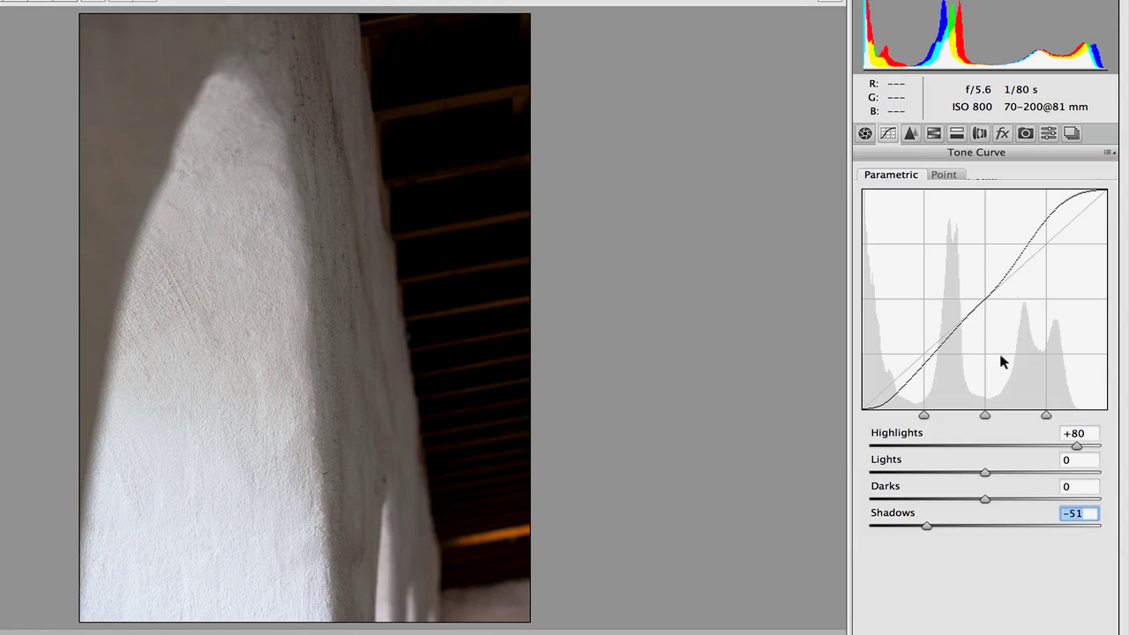
{"action": "double_click", "coordinate": [1073, 444]}
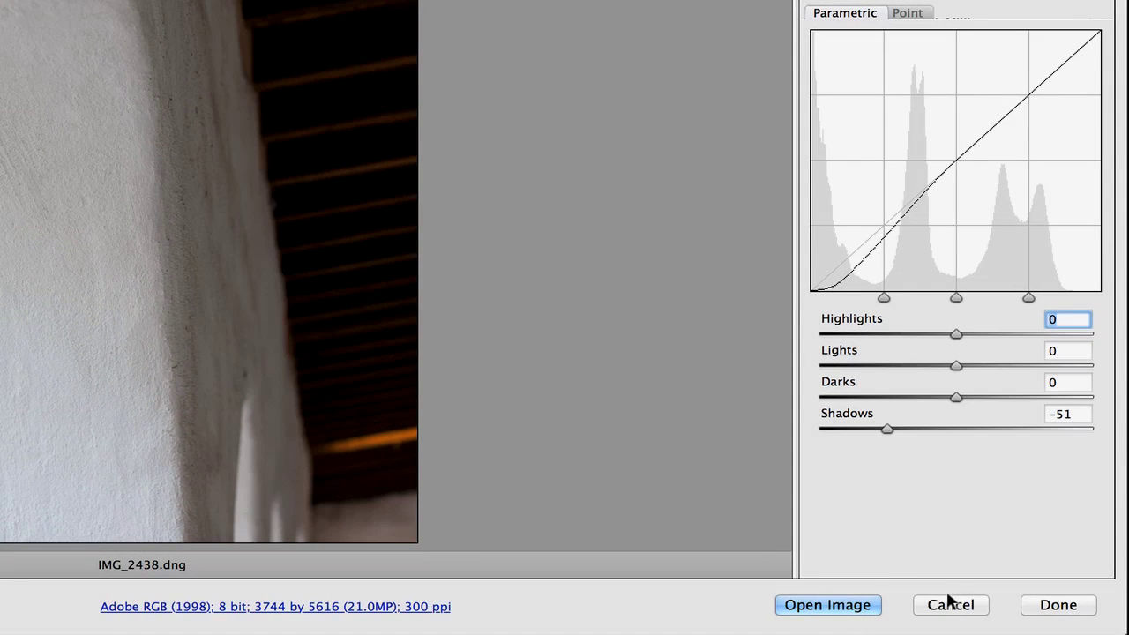
Reset the tone curve to zero, then set Highlights to -78 and Shadows to +72.
{"action": "key", "text": "alt"}
{"action": "left_click", "coordinate": [949, 603], "text": "alt"}
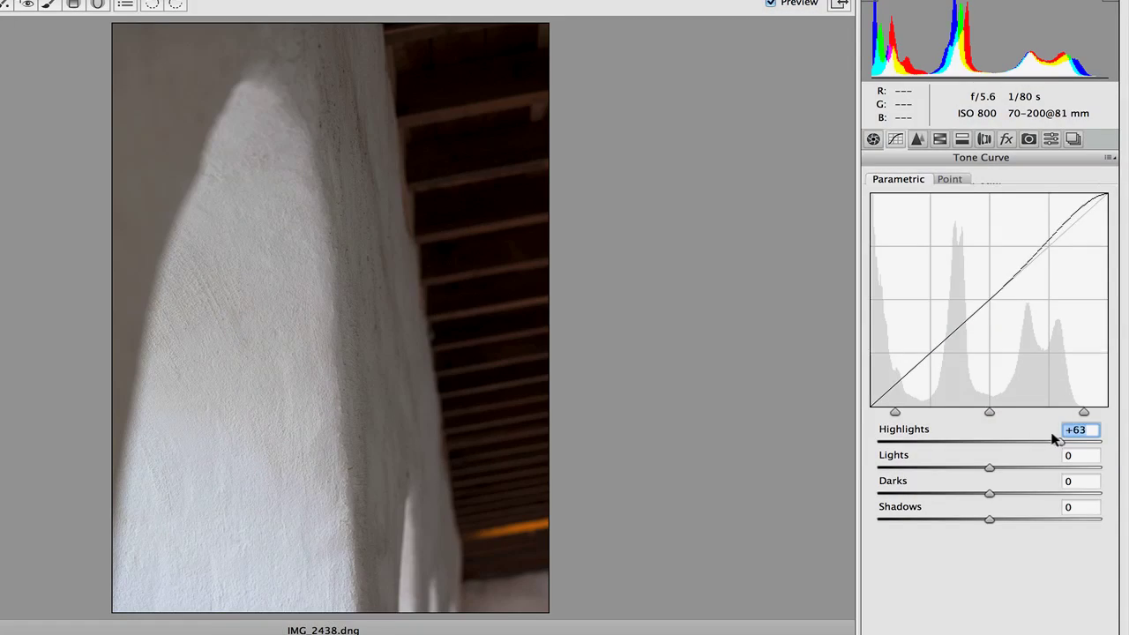
{"action": "left_click_drag", "start_coordinate": [1056, 439], "coordinate": [902, 441]}
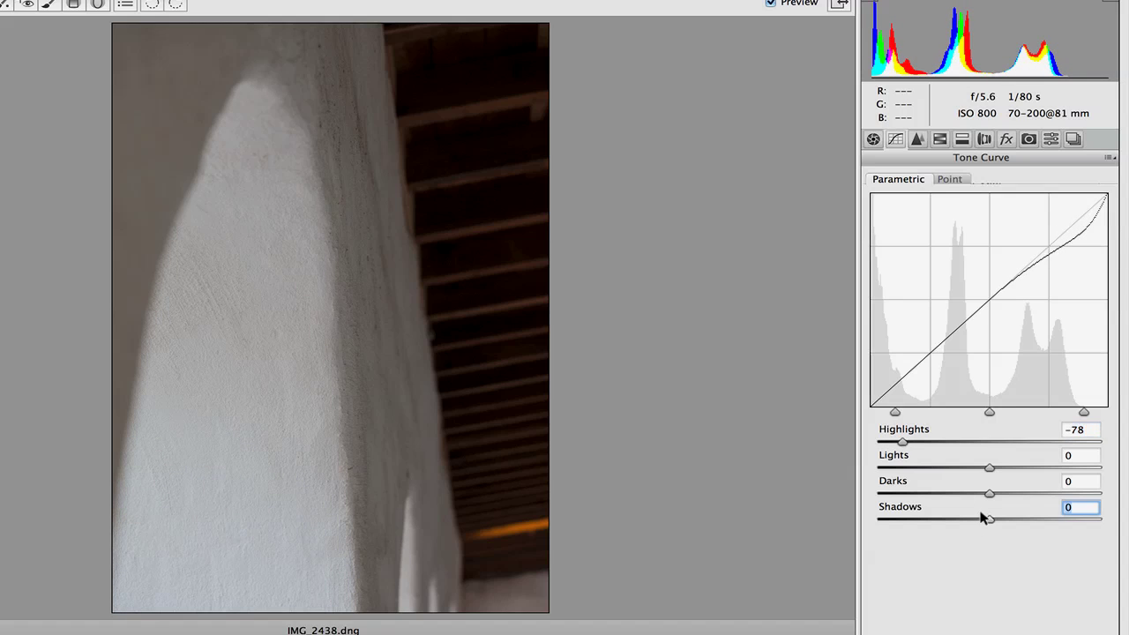
{"action": "left_click_drag", "start_coordinate": [981, 516], "coordinate": [1061, 515]}
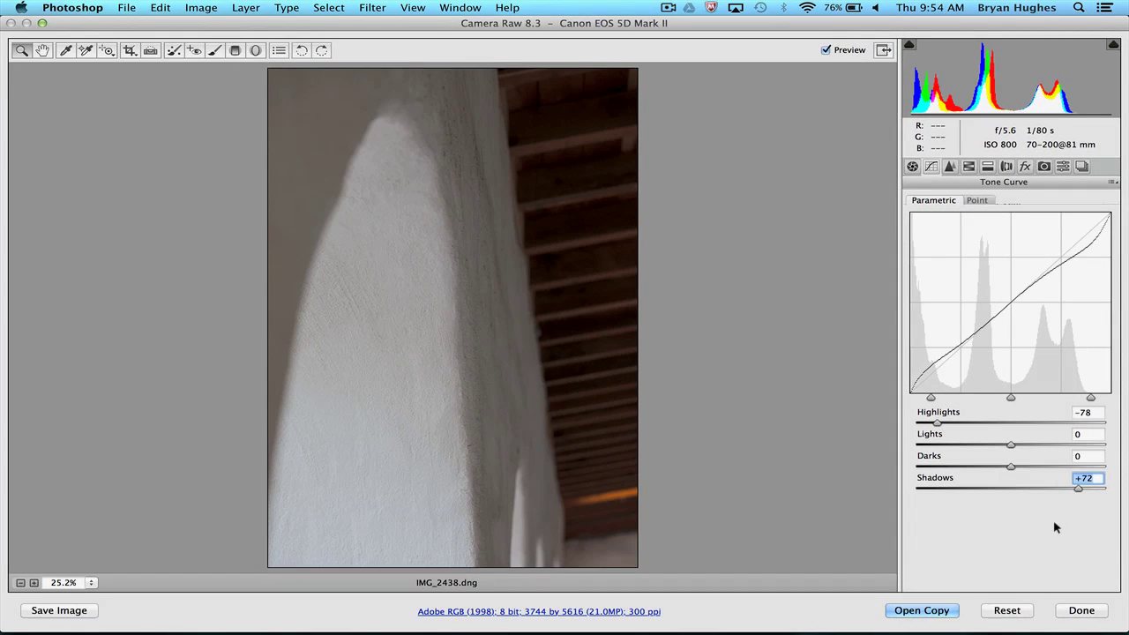
Reset the curve, then set Lights +20, Darks -20 and Shadows +64 by dragging on the photo.
{"action": "left_click", "coordinate": [1005, 608], "text": "alt"}
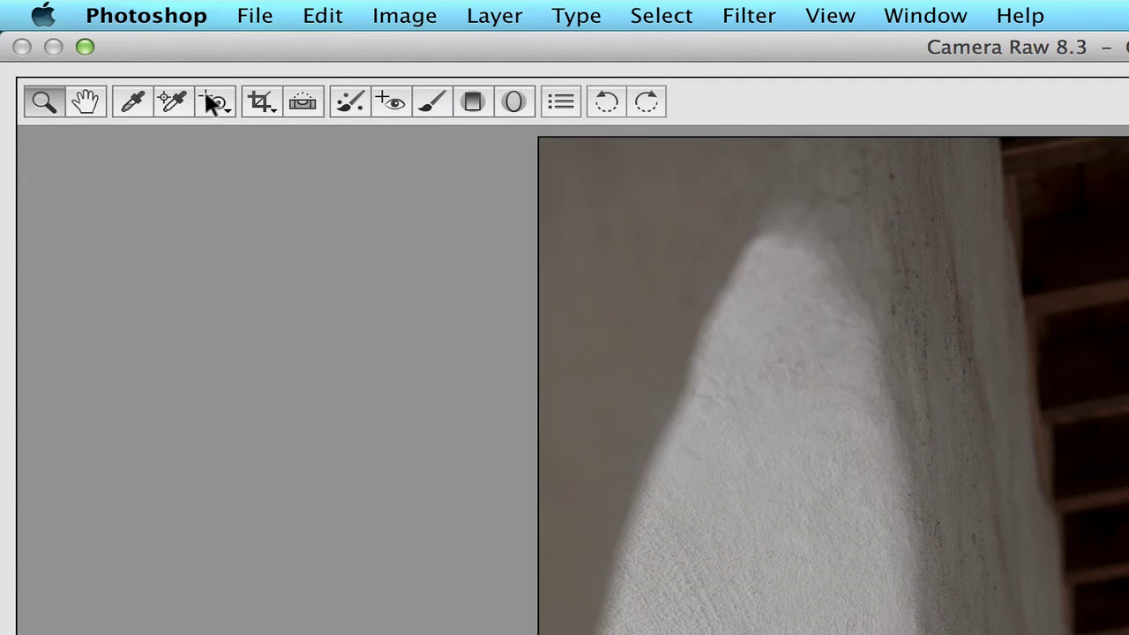
{"action": "left_click", "coordinate": [209, 99]}
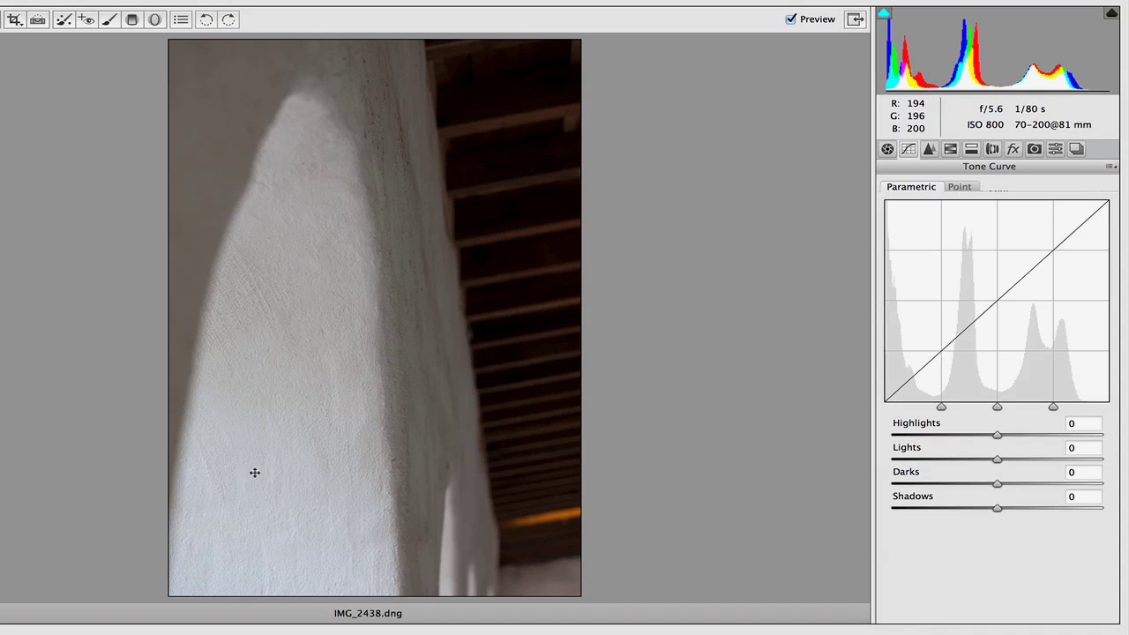
{"action": "mouse_move", "coordinate": [255, 472]}
{"action": "left_mouse_down"}
{"action": "mouse_move", "coordinate": [250, 441]}
{"action": "mouse_move", "coordinate": [248, 493]}
{"action": "mouse_move", "coordinate": [250, 456]}
{"action": "left_mouse_up"}
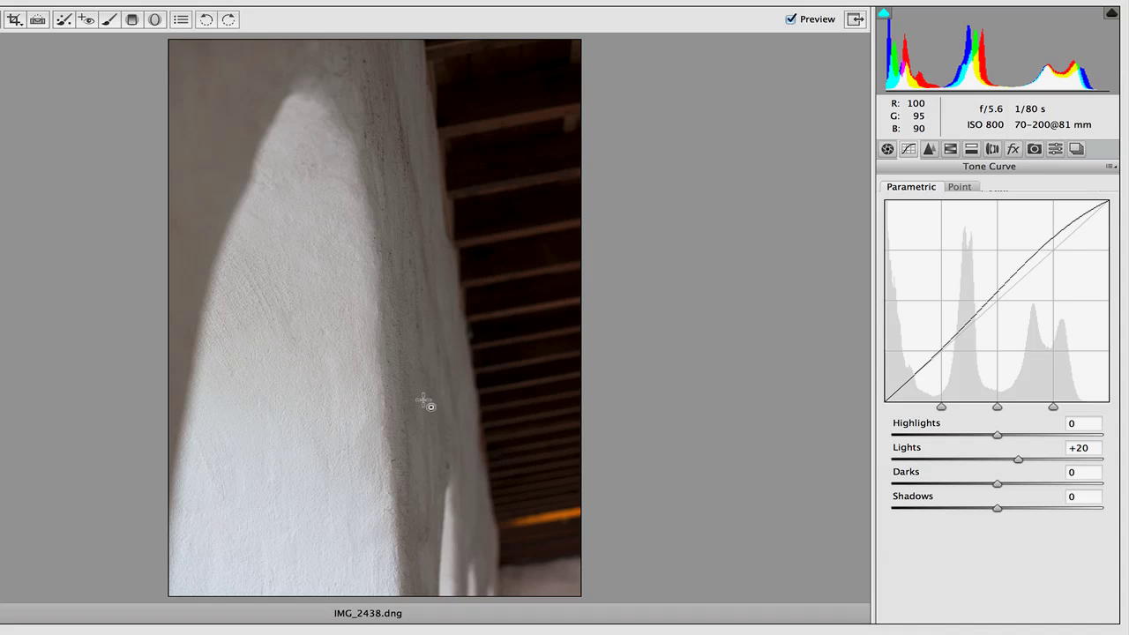
{"action": "left_click_drag", "start_coordinate": [425, 402], "coordinate": [422, 416]}
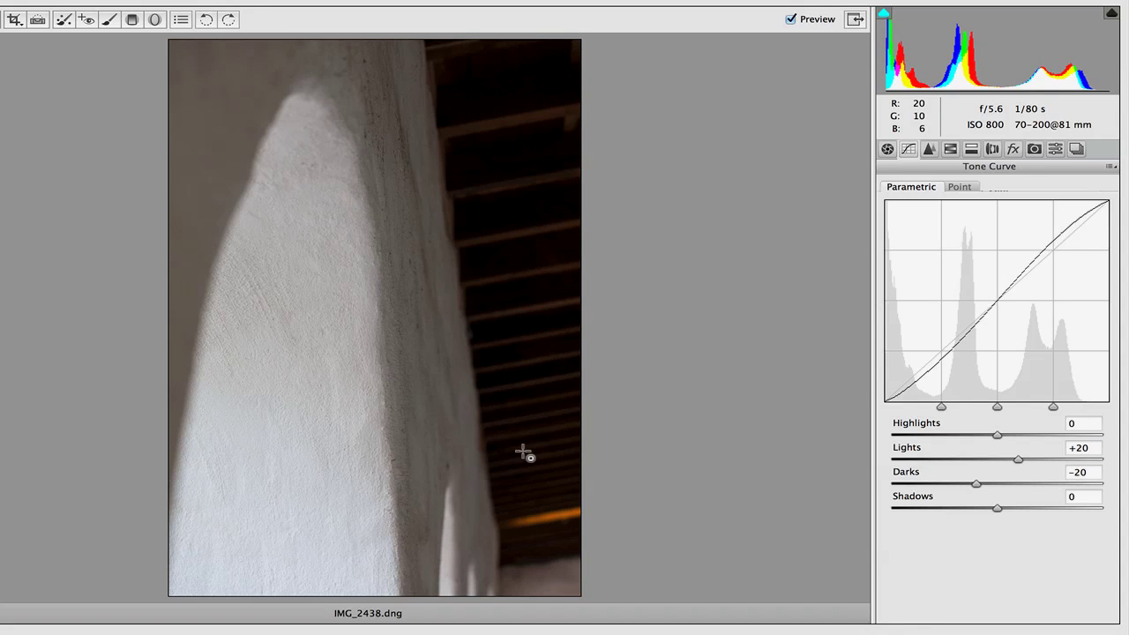
{"action": "left_click_drag", "start_coordinate": [524, 446], "coordinate": [523, 401]}
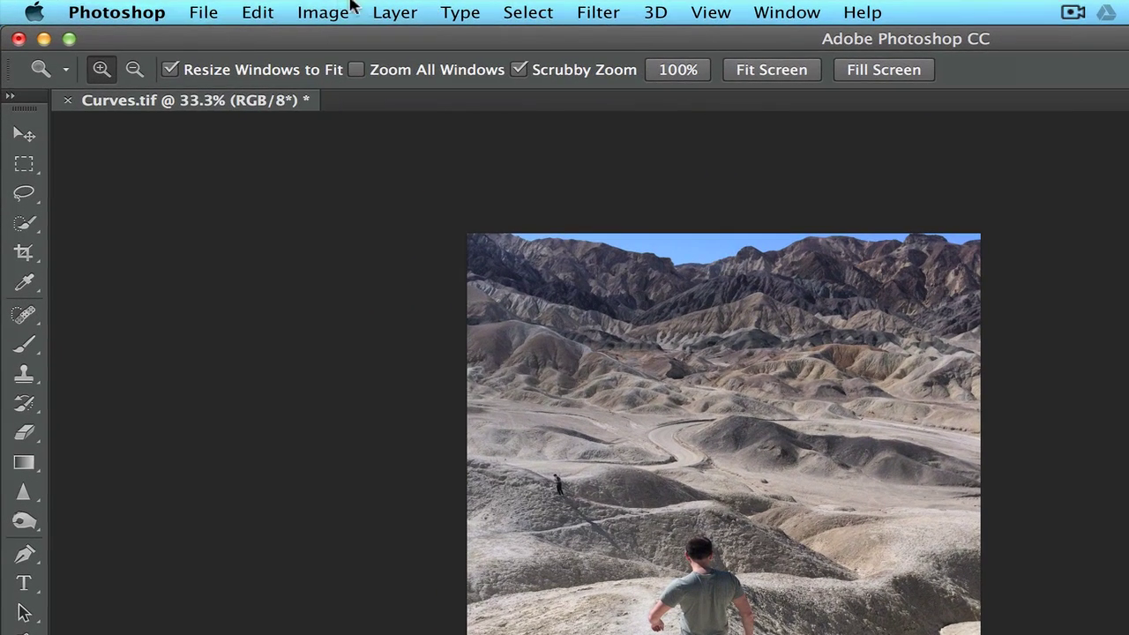
Back in Photoshop on Curves.tif, browse the Image > Adjustments and New Adjustment Layer menus.
{"action": "left_click", "coordinate": [204, 3]}
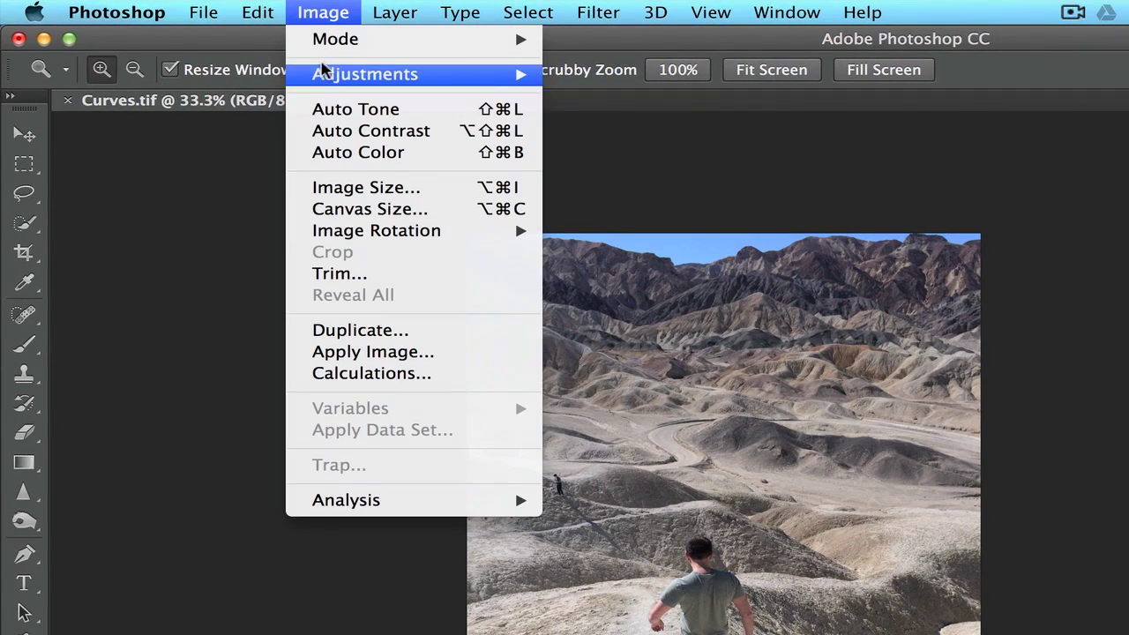
{"action": "mouse_move", "coordinate": [326, 81]}
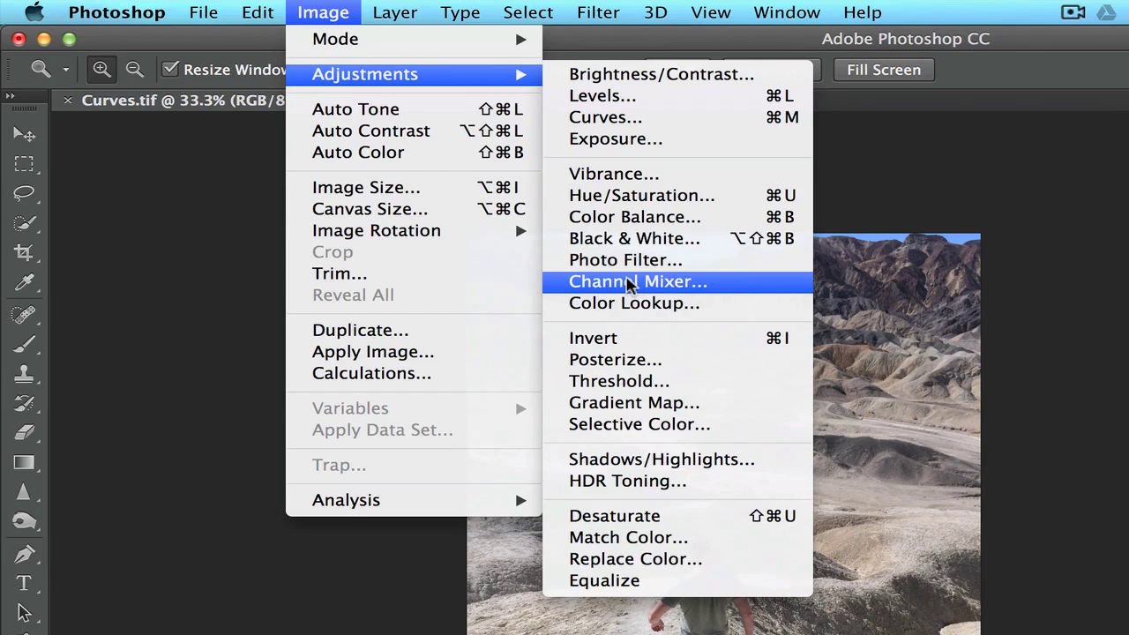
{"action": "mouse_move", "coordinate": [392, 10]}
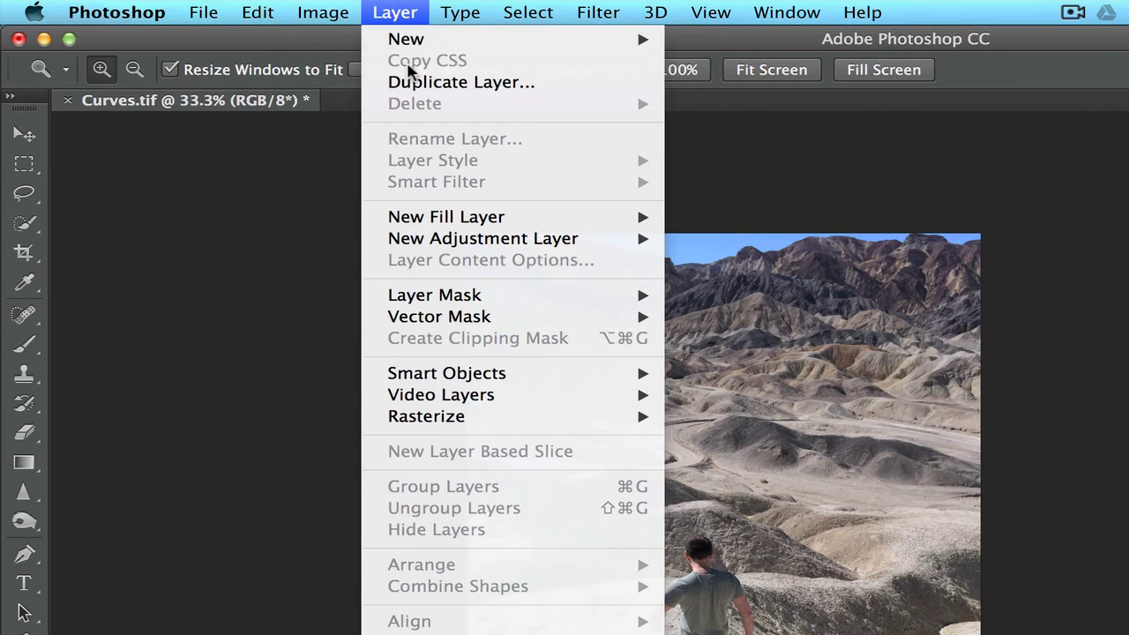
{"action": "mouse_move", "coordinate": [456, 240]}
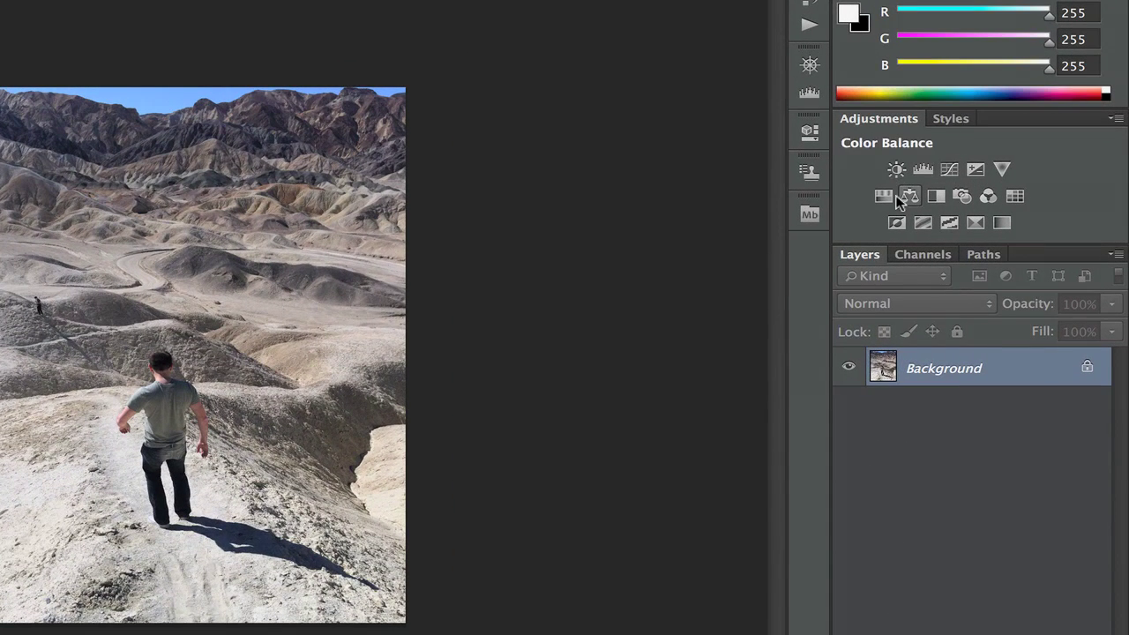
{"action": "left_click", "coordinate": [946, 172]}
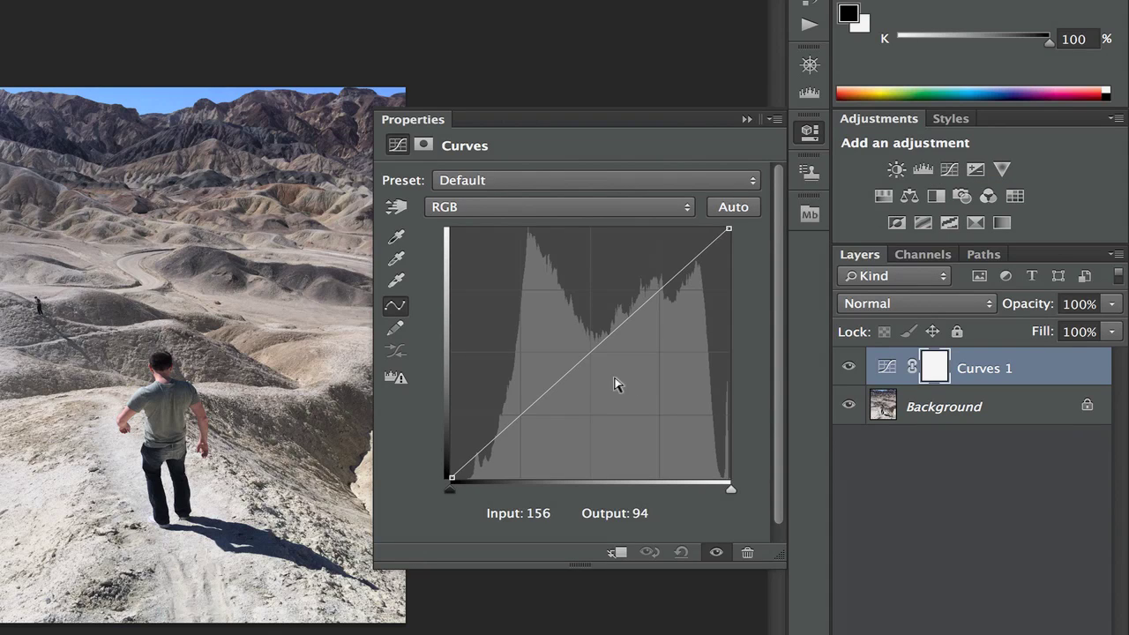
{"action": "left_click", "coordinate": [716, 181]}
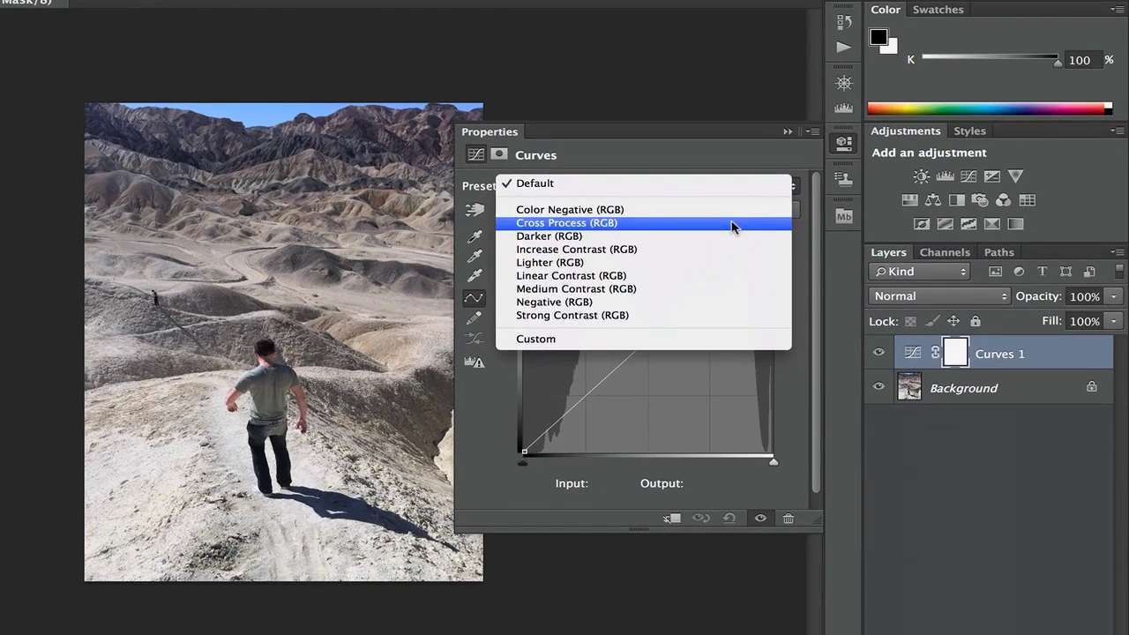
{"action": "left_click", "coordinate": [732, 223]}
{"action": "left_click", "coordinate": [752, 185]}
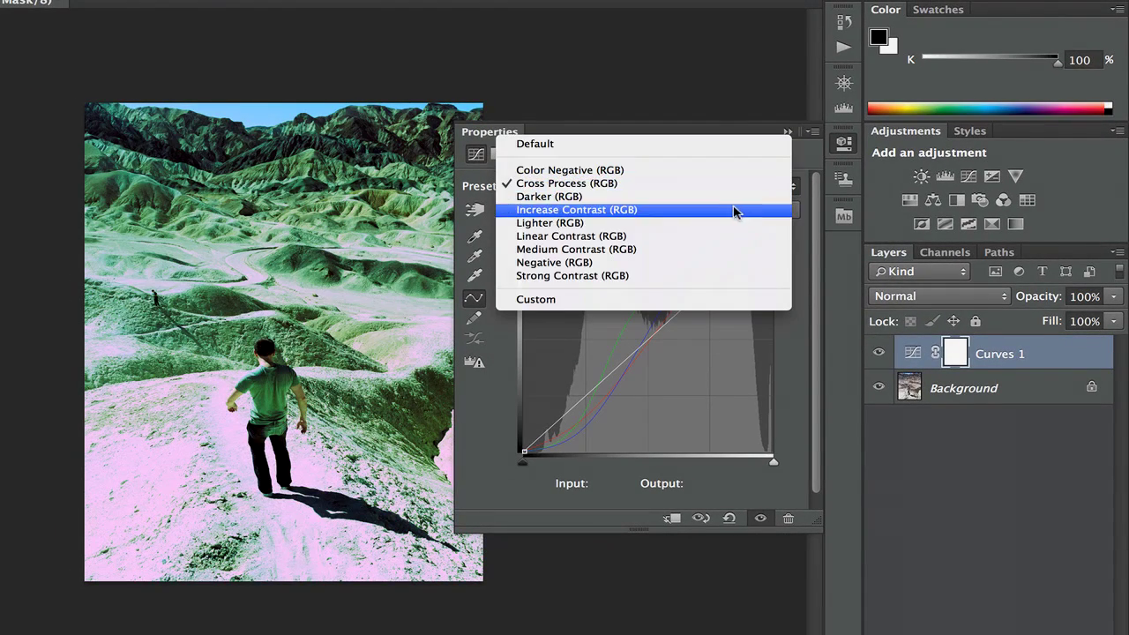
{"action": "left_click", "coordinate": [736, 211]}
{"action": "left_click", "coordinate": [739, 188]}
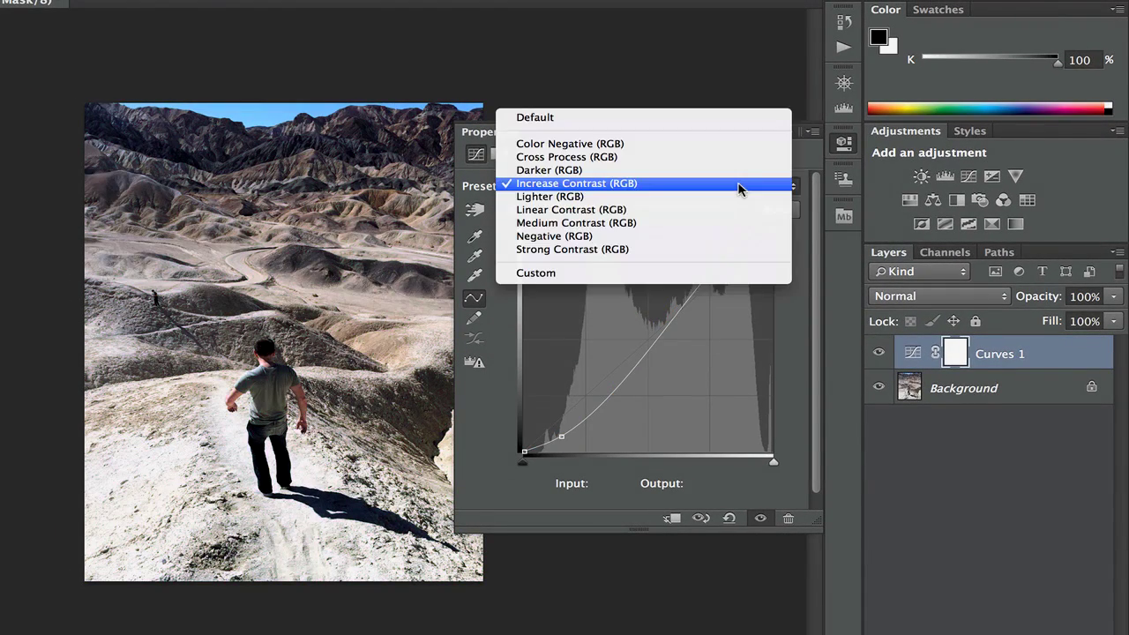
{"action": "left_click", "coordinate": [723, 119]}
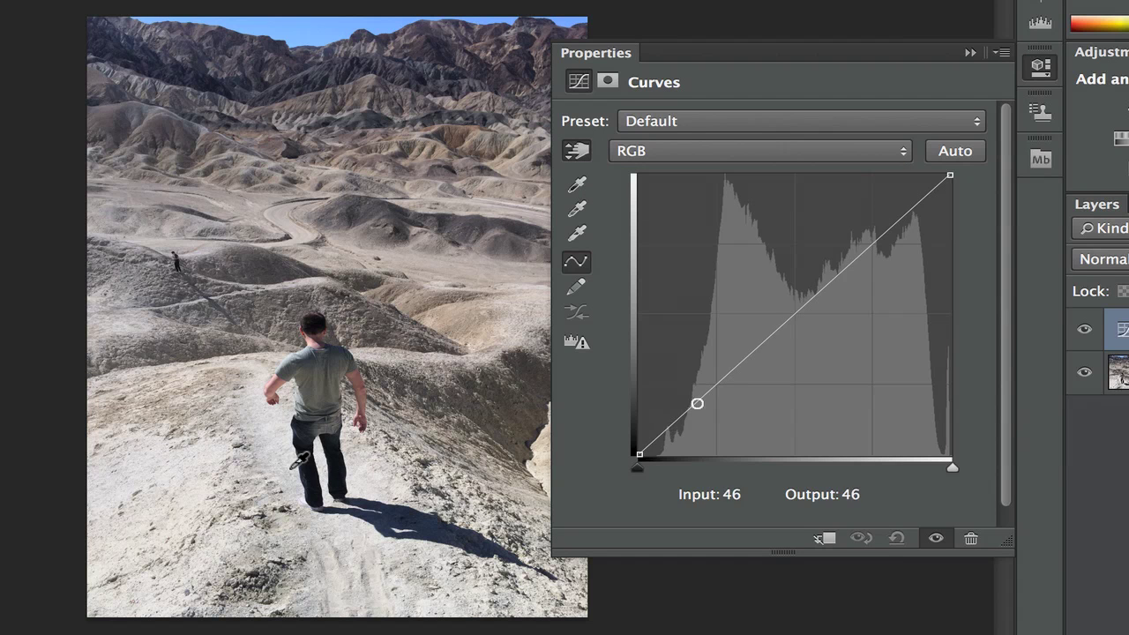
Add a shadow point and lower an upper point on the curve, then apply Auto.
{"action": "left_click", "coordinate": [304, 454]}
{"action": "mouse_move", "coordinate": [303, 455]}
{"action": "left_mouse_down"}
{"action": "mouse_move", "coordinate": [304, 441]}
{"action": "mouse_move", "coordinate": [305, 451]}
{"action": "left_mouse_up"}
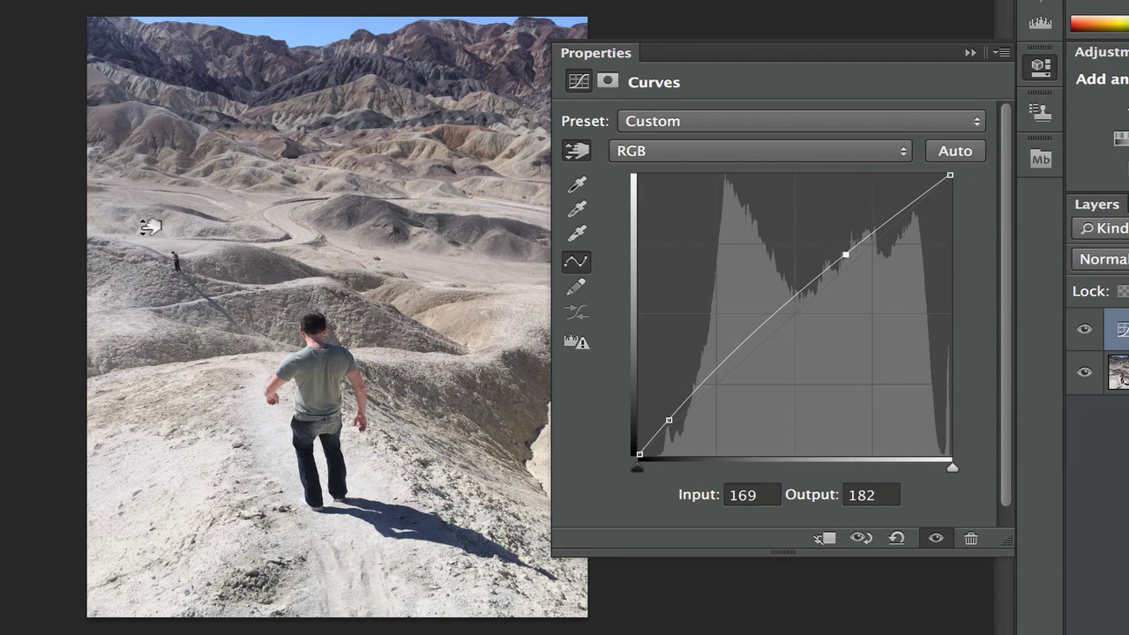
{"action": "left_click_drag", "start_coordinate": [150, 242], "coordinate": [147, 266]}
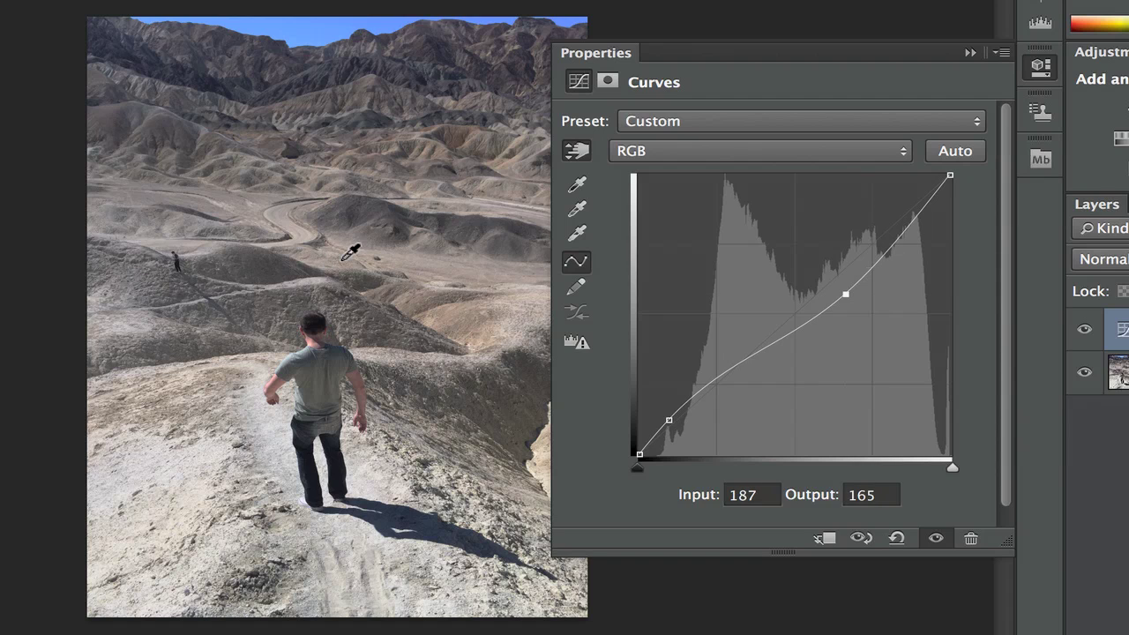
{"action": "left_click", "coordinate": [943, 152]}
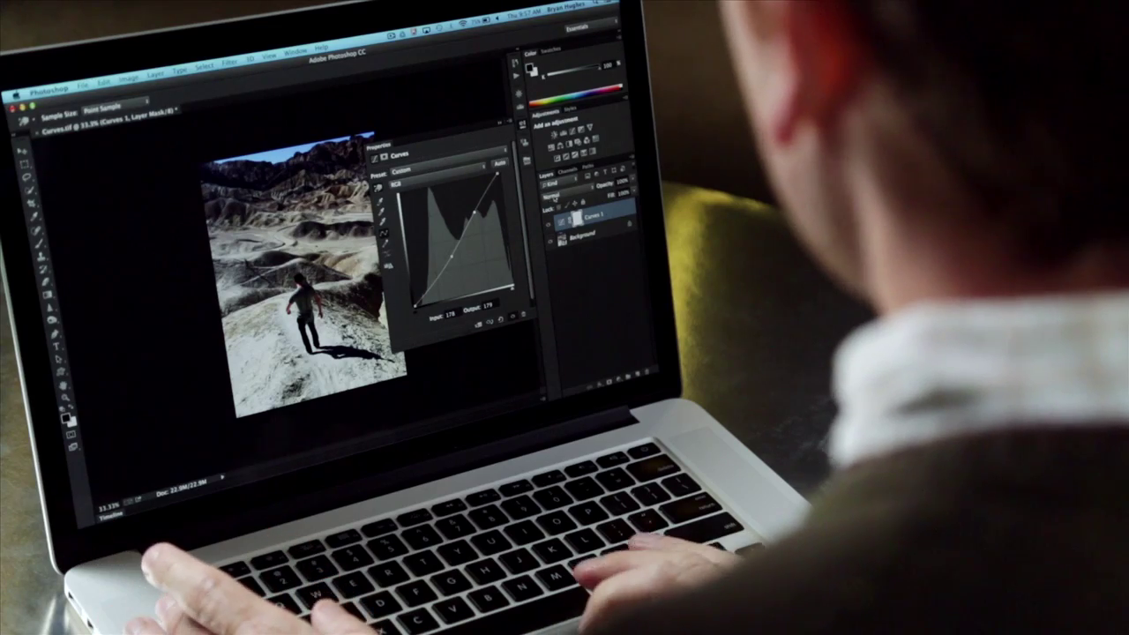
Try Multiply, Color Dodge and Soft Light blend modes on Curves 1.
{"action": "left_click", "coordinate": [553, 195]}
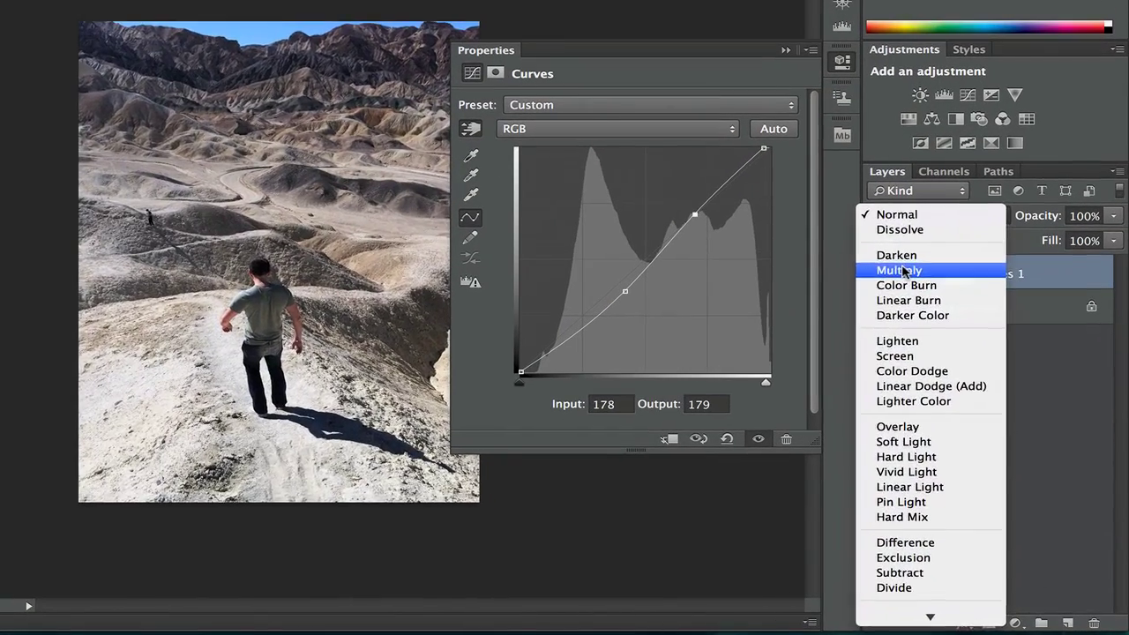
{"action": "left_click", "coordinate": [944, 341]}
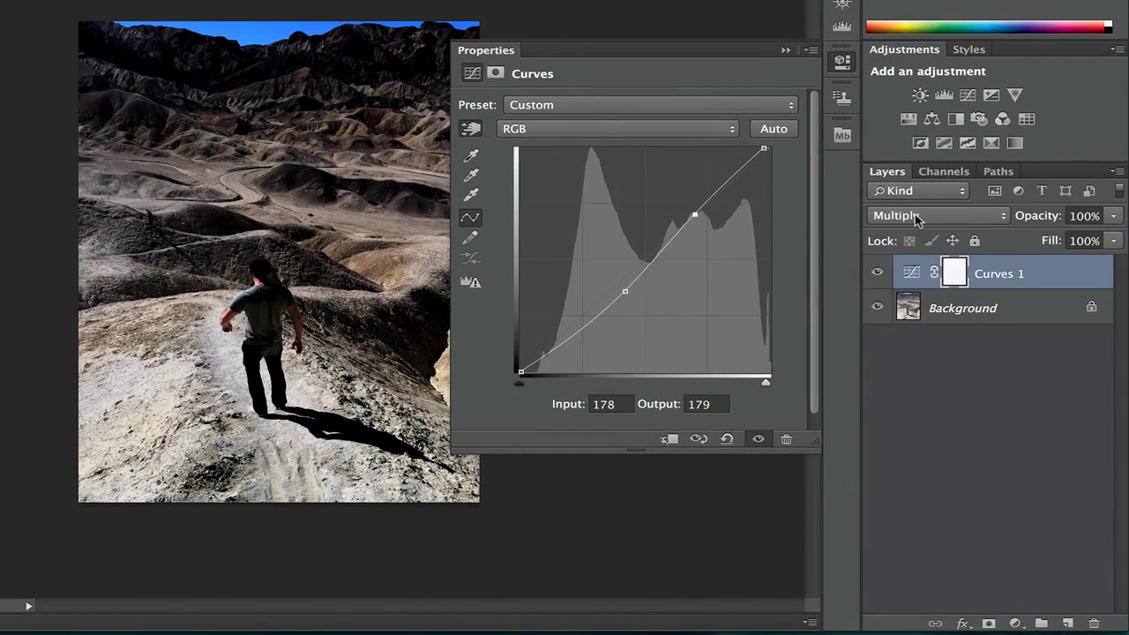
{"action": "left_click", "coordinate": [915, 218]}
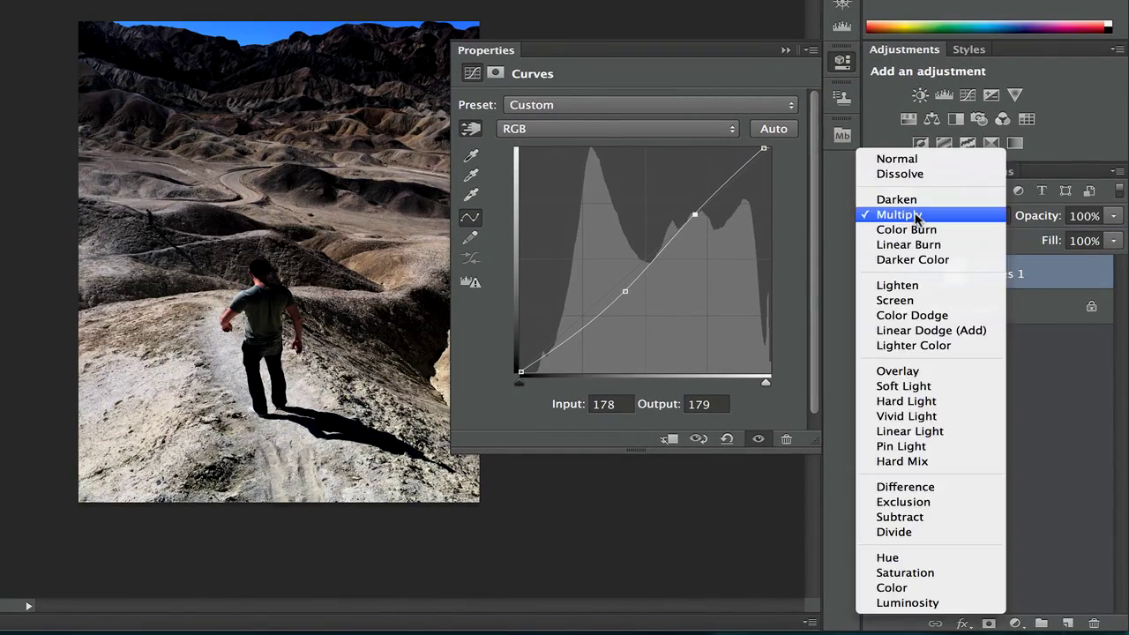
{"action": "left_click", "coordinate": [917, 316]}
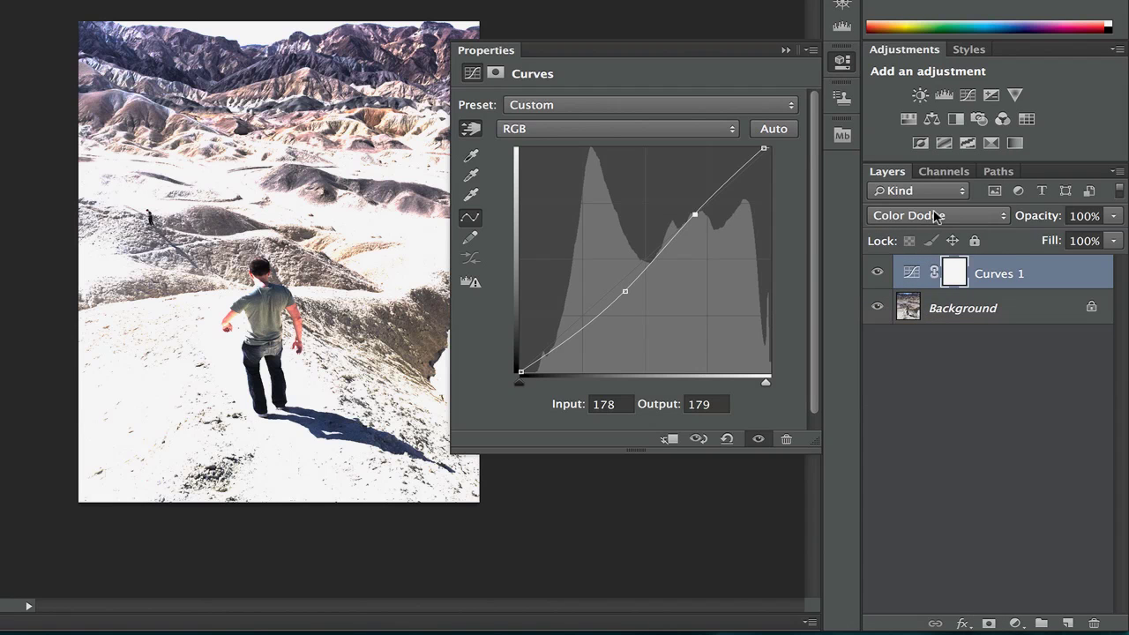
{"action": "left_click", "coordinate": [937, 218]}
{"action": "left_click", "coordinate": [919, 284]}
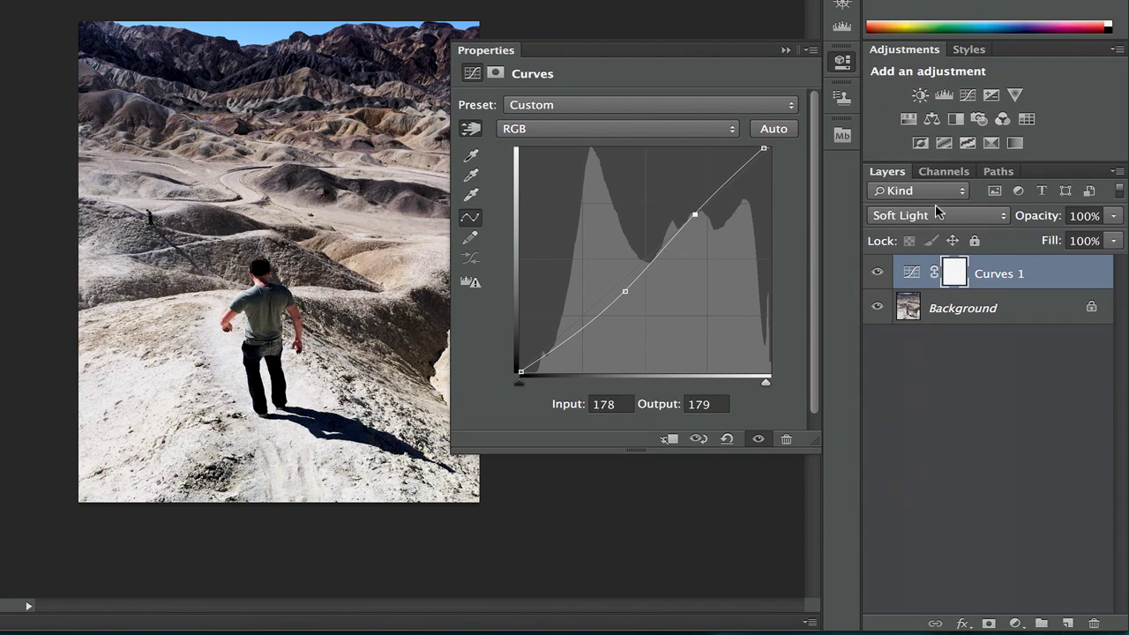
Try Pin Light and Difference, then settle on Soft Light at 88% opacity.
{"action": "left_click", "coordinate": [935, 213]}
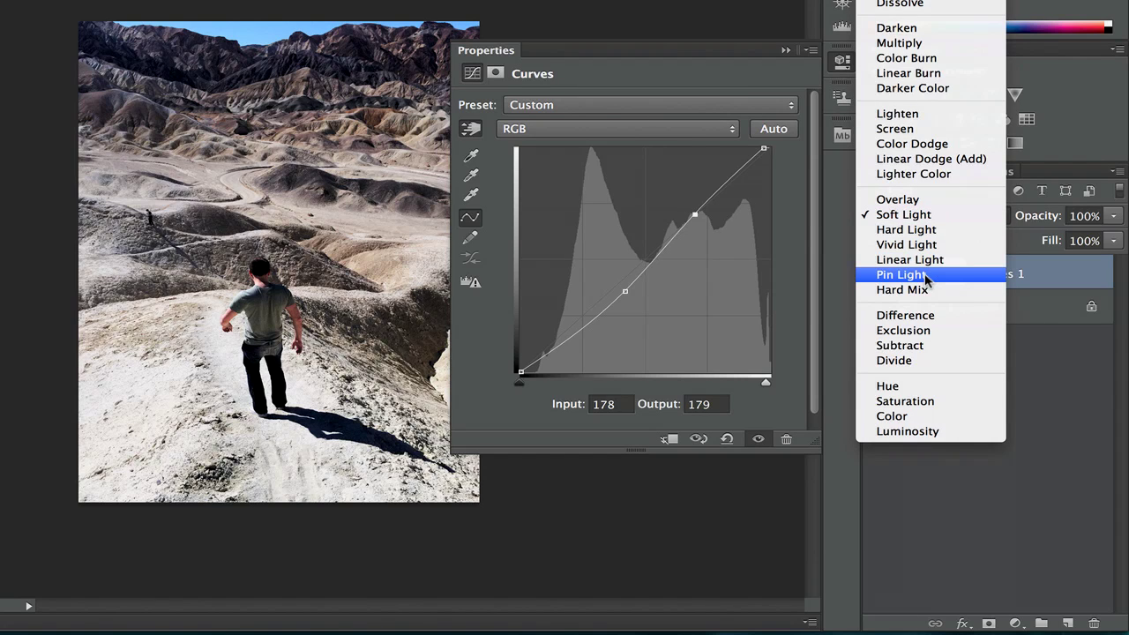
{"action": "left_click", "coordinate": [926, 276]}
{"action": "left_click", "coordinate": [941, 215]}
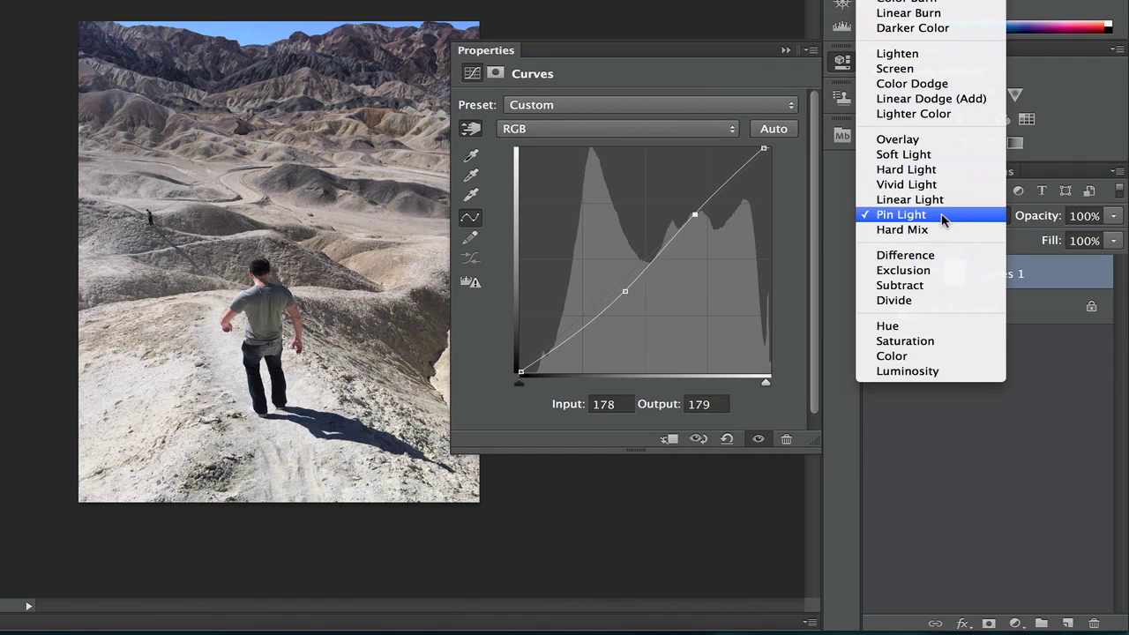
{"action": "left_click", "coordinate": [931, 262]}
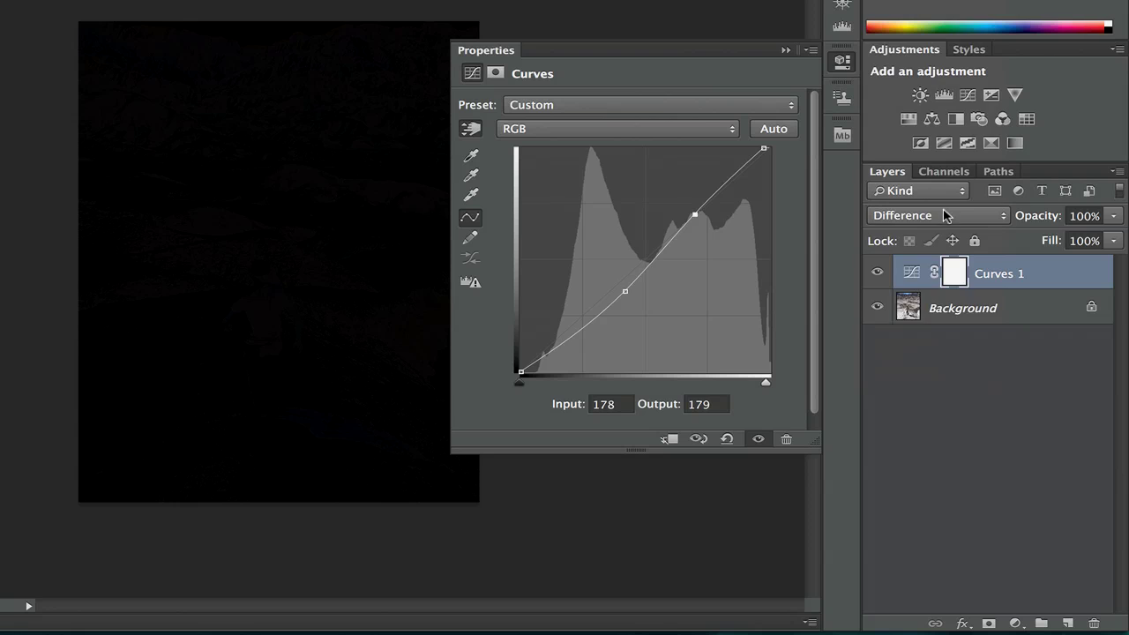
{"action": "left_click", "coordinate": [944, 216]}
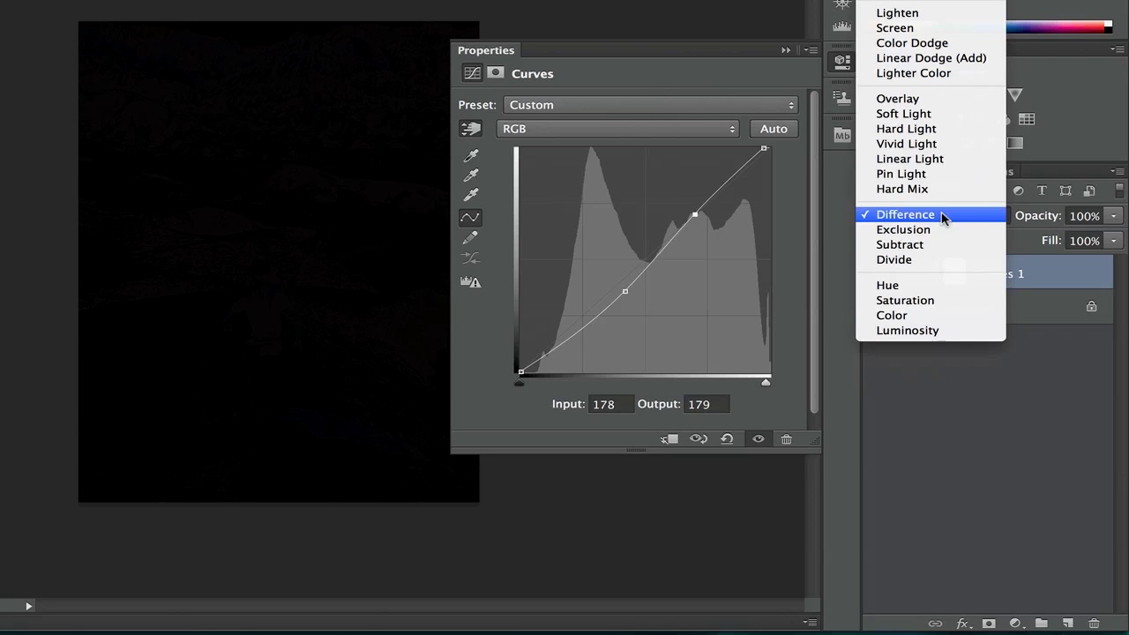
{"action": "left_click", "coordinate": [939, 113]}
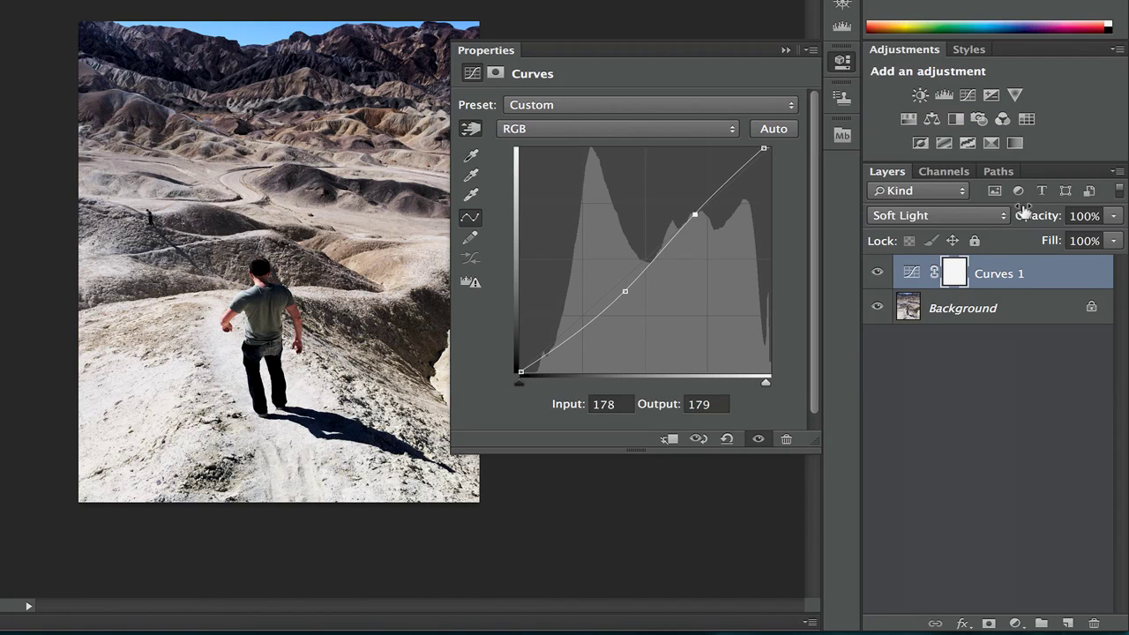
{"action": "mouse_move", "coordinate": [989, 216]}
{"action": "left_mouse_down"}
{"action": "mouse_move", "coordinate": [947, 215]}
{"action": "mouse_move", "coordinate": [1011, 214]}
{"action": "left_mouse_up"}
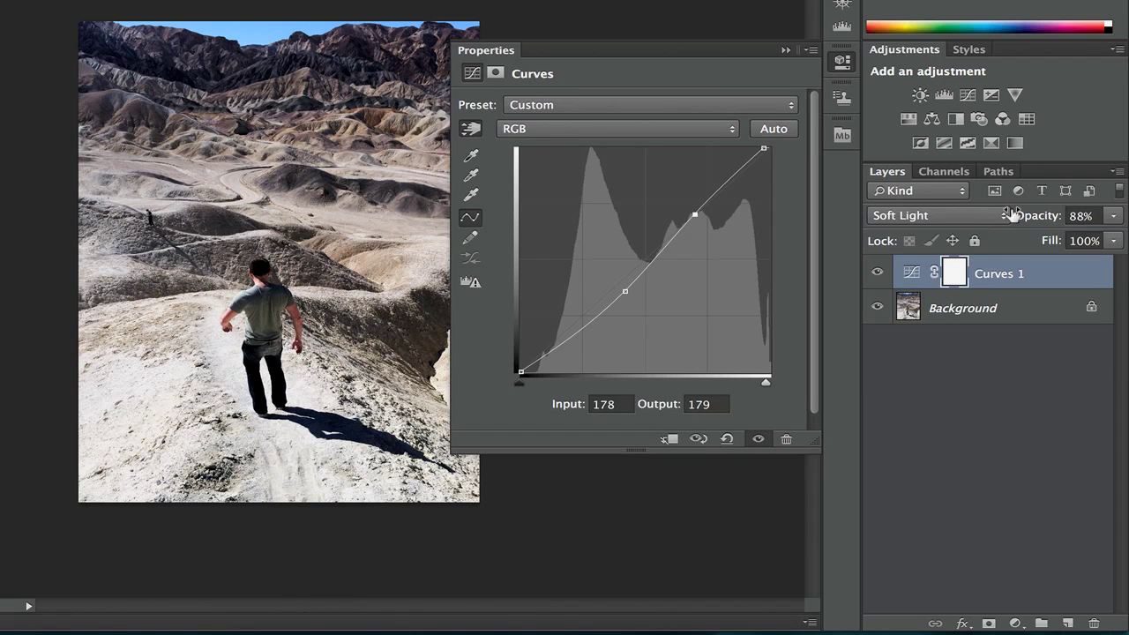